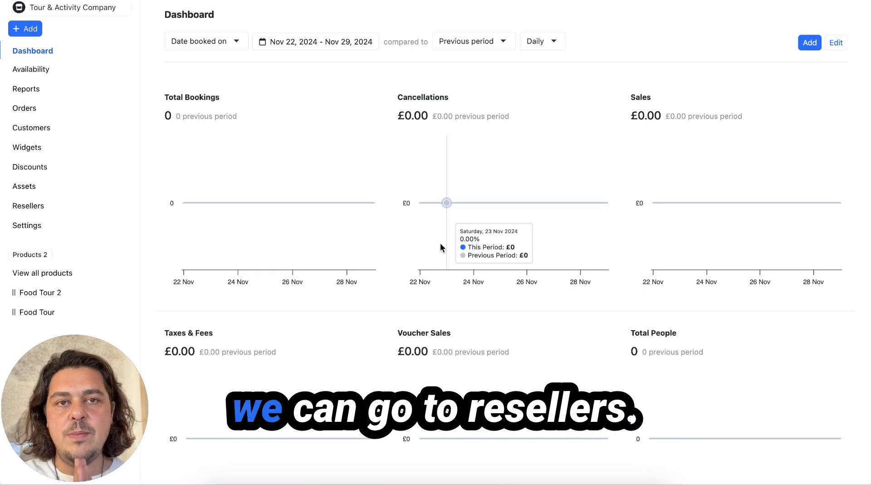
Step: Go to the Resellers page from the sidebar, which lists no resellers yet
left_click(37, 207)
Step: Create reseller 'Viator' with its e-mail, GBP currency and order cancelling allowed
left_click(820, 16)
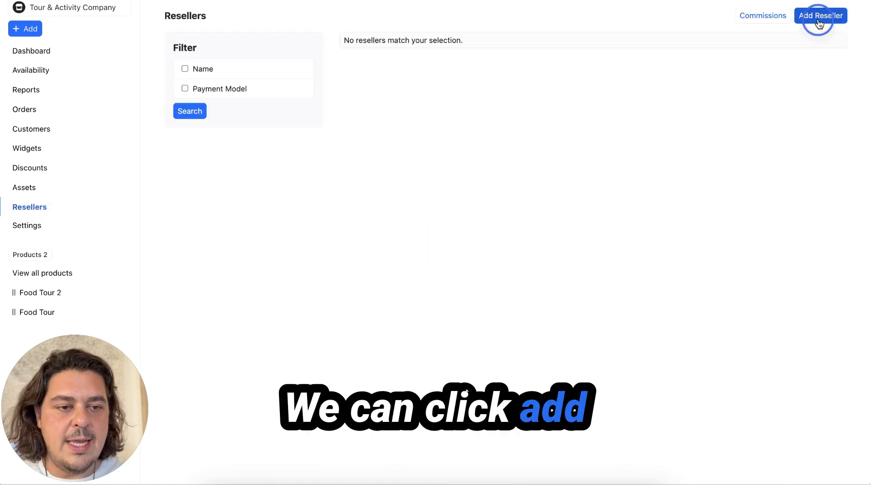
type("Viator")
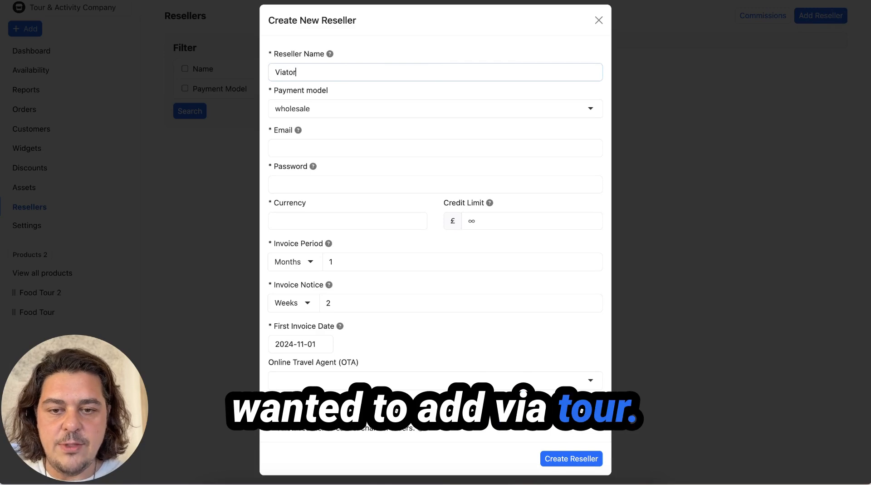
left_click(311, 151)
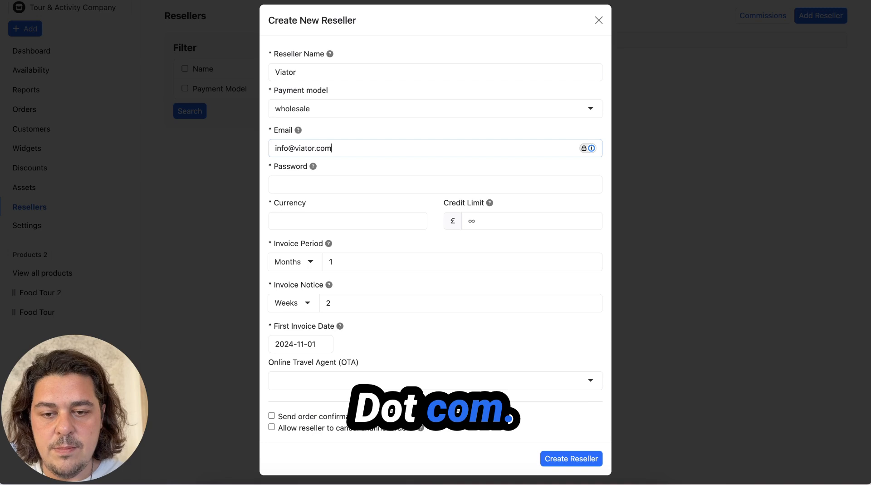
left_click(309, 221)
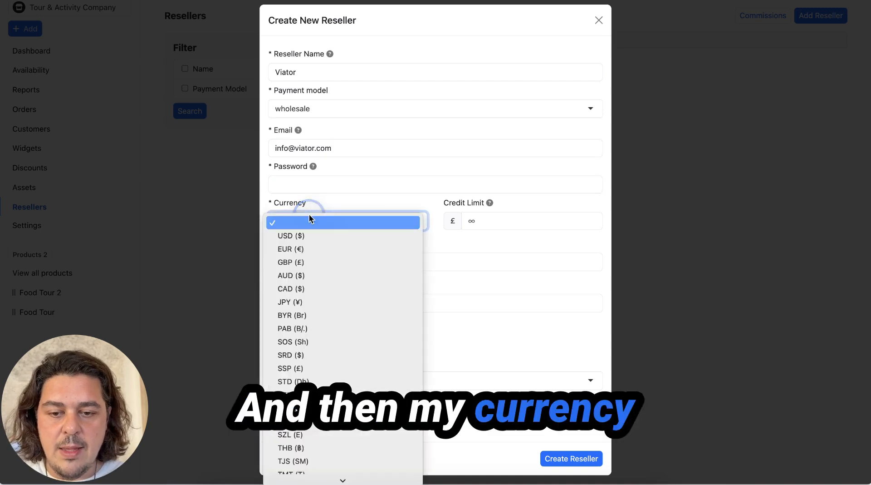
left_click(304, 262)
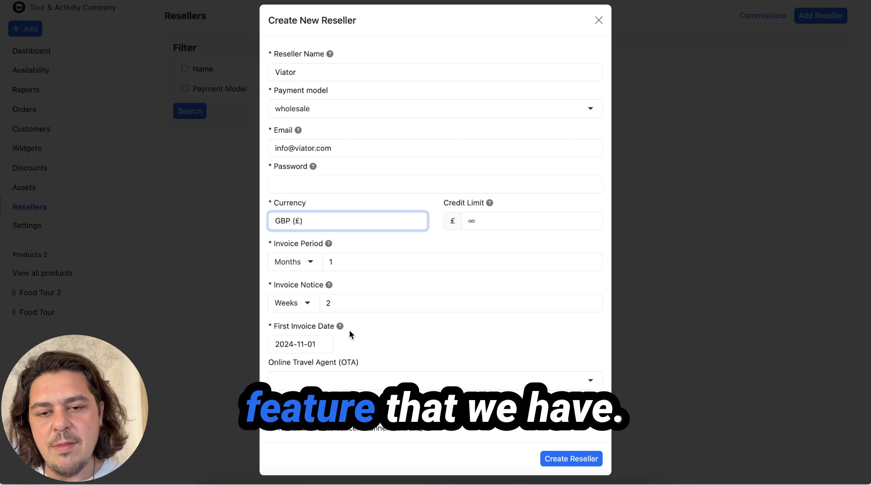
scroll(359, 339, "down", 1)
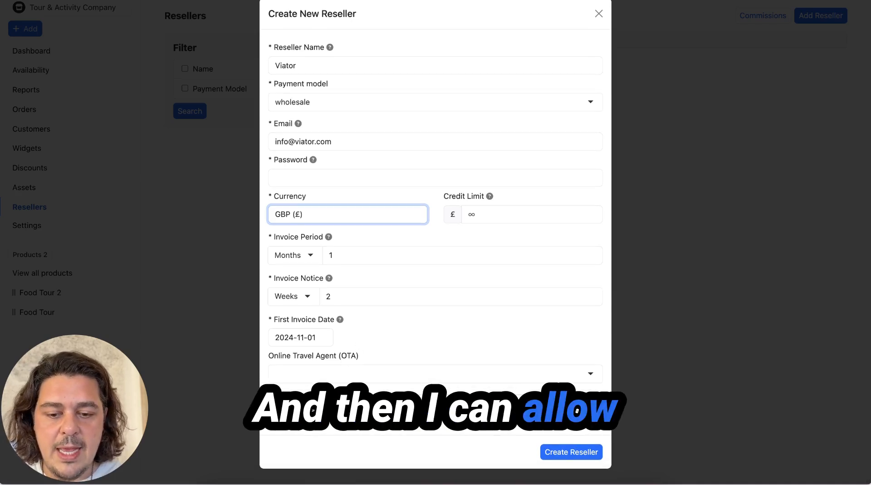
left_click(280, 433)
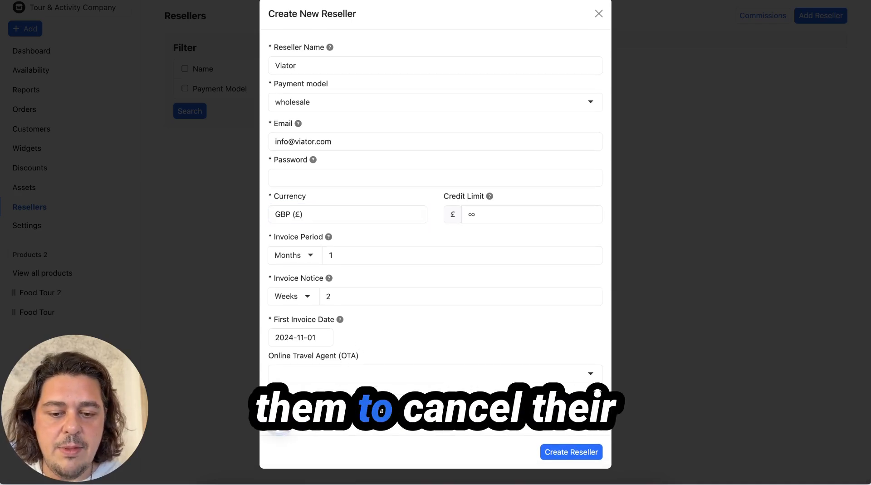
left_click(566, 452)
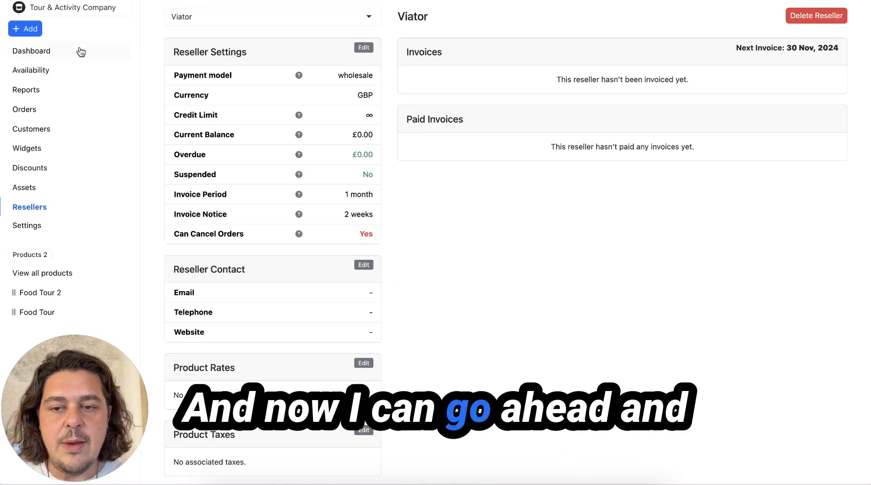
Step: Return to the list, start another reseller linked to Get Your Guide, then discard it
mouse_move(10, 20)
left_click(112, 5)
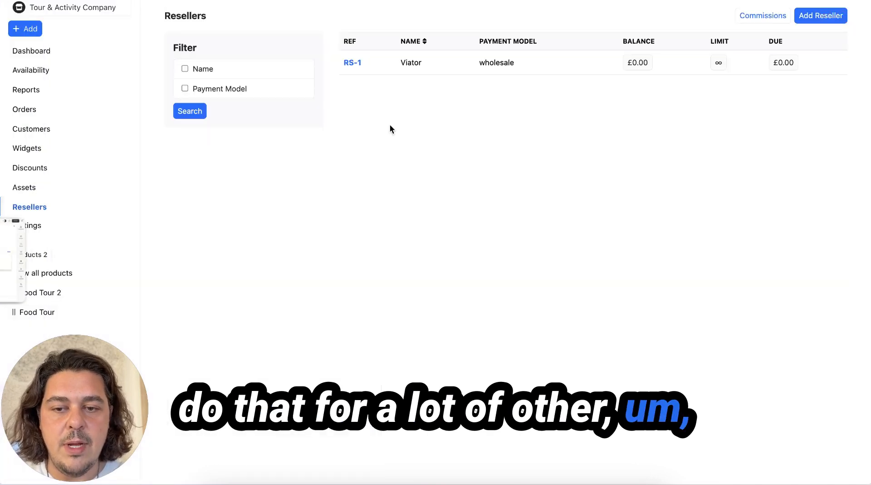
left_click(806, 17)
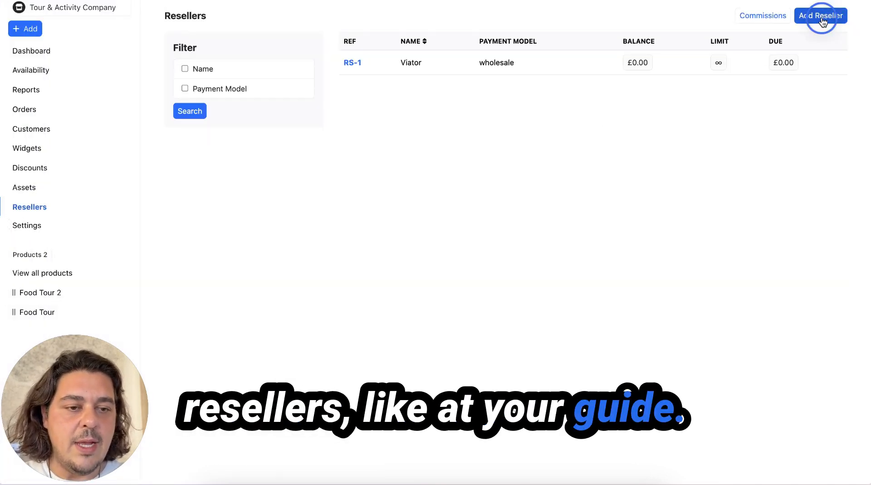
left_click(316, 380)
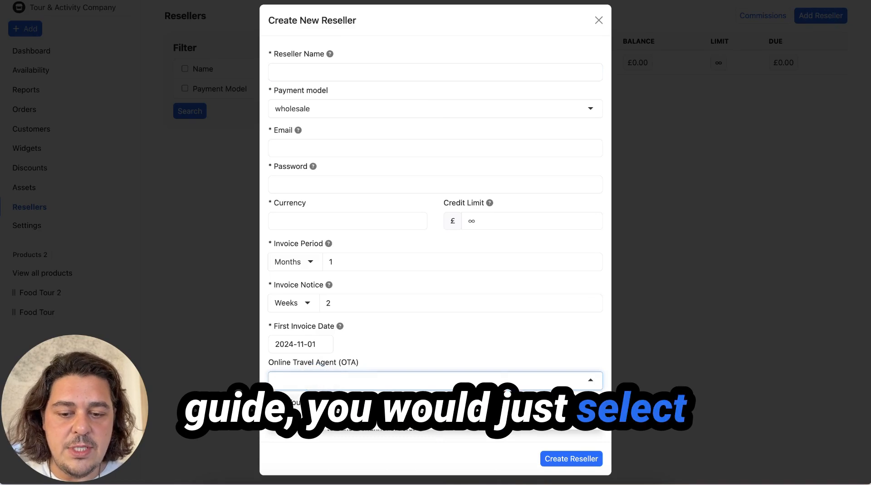
left_click(318, 403)
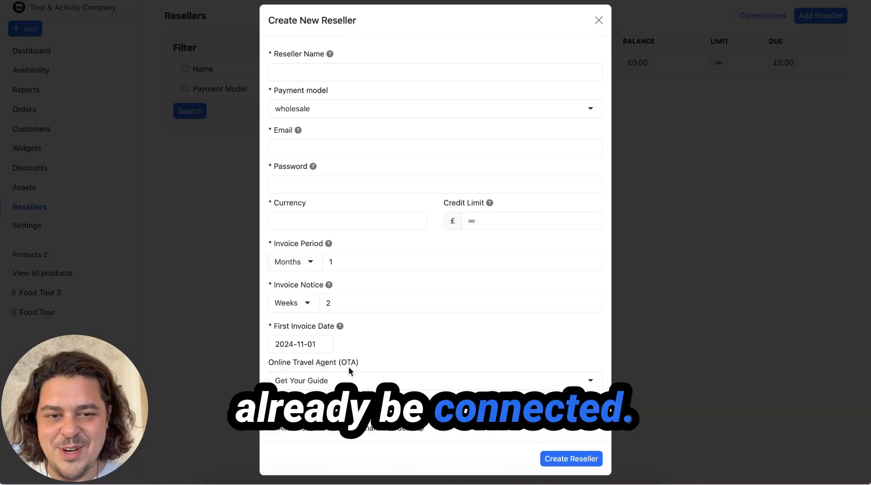
left_click(599, 20)
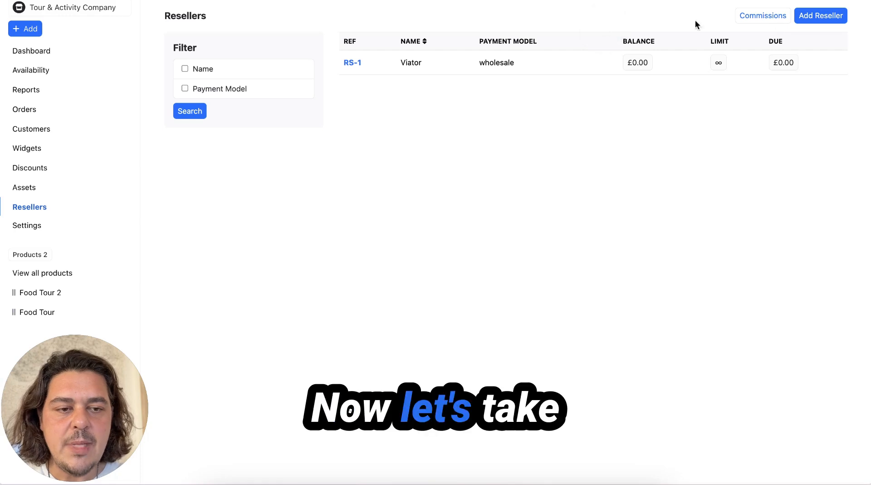
Step: Start a new reseller named 'Login REseller' and enter its e-mail address
left_click(821, 18)
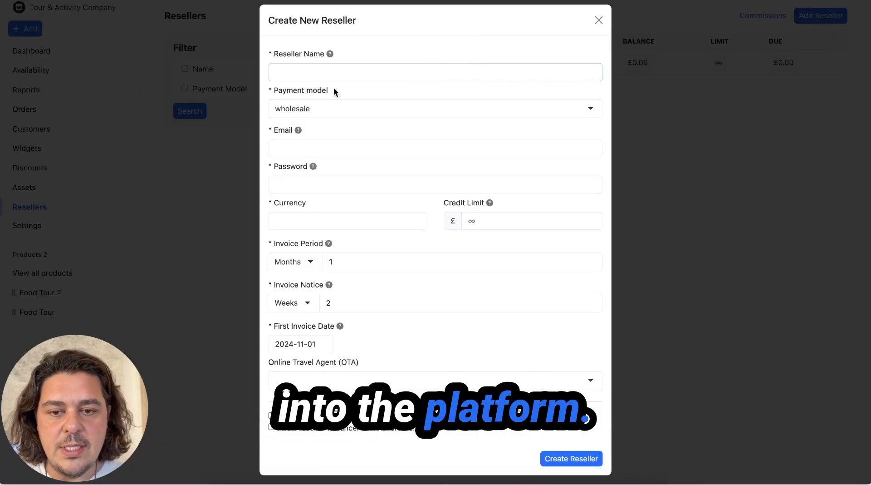
type("Login REseller")
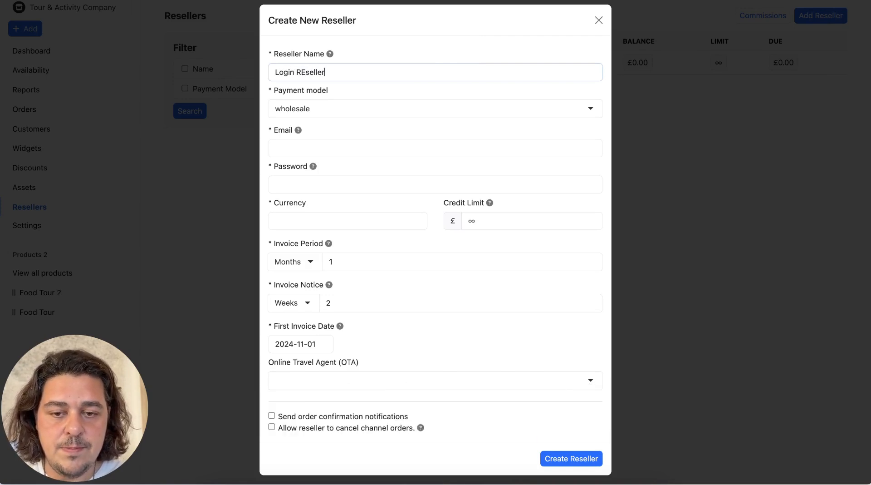
left_click(308, 146)
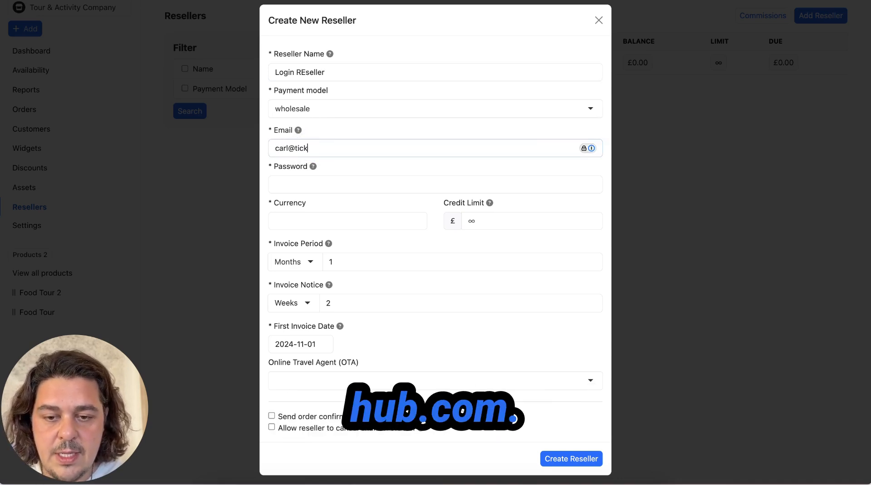
key("Tab")
key("Tab")
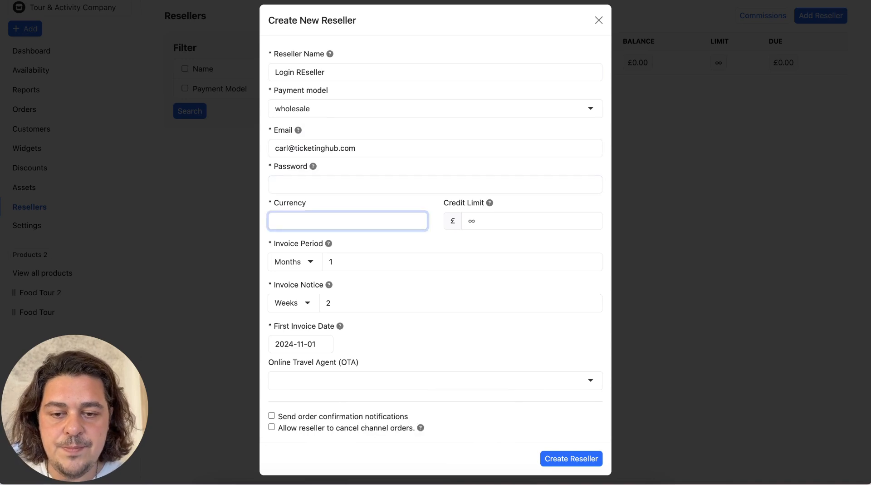
Step: Set GBP currency, allow order cancelling, add a login password and create the reseller
left_click(274, 226)
left_click(299, 263)
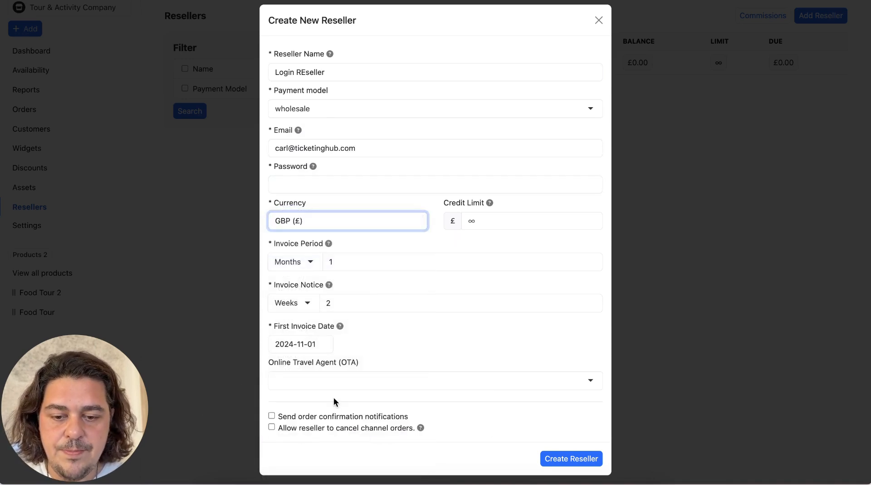
left_click(315, 428)
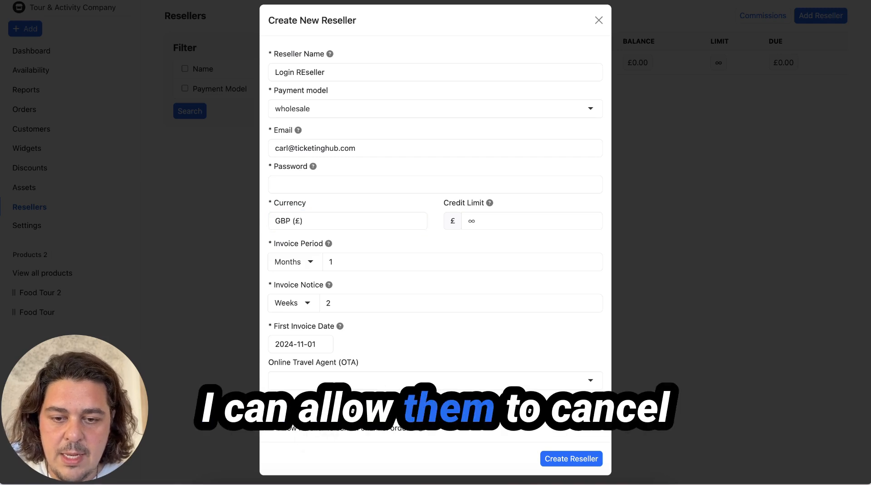
left_click(330, 183)
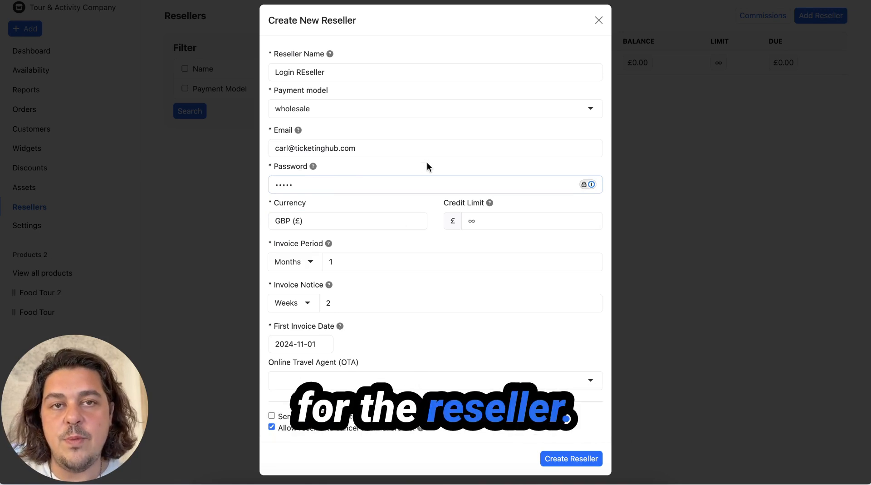
left_click(564, 459)
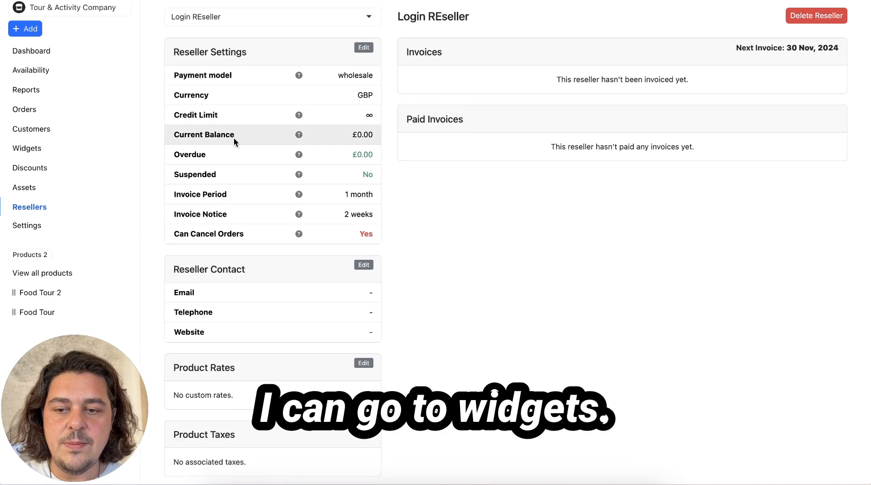
Step: Open the Reseller booking widget for editing and expand its Look and Feel settings
left_click(27, 150)
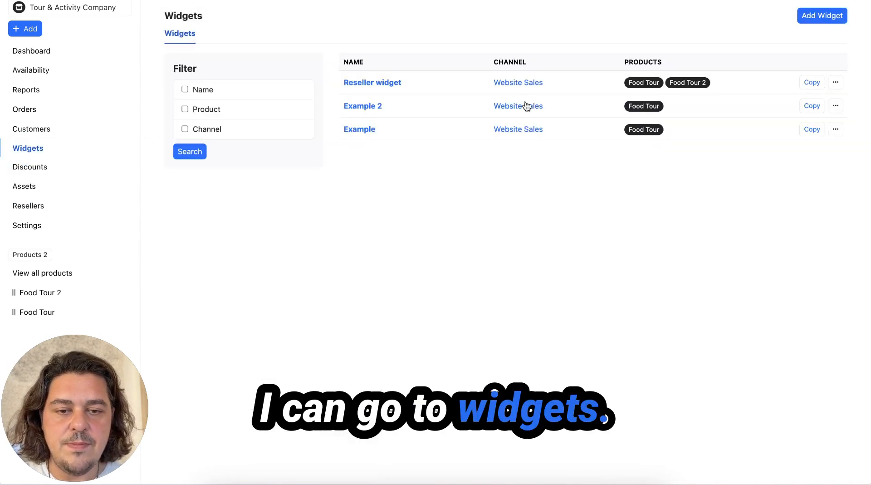
left_click(379, 85)
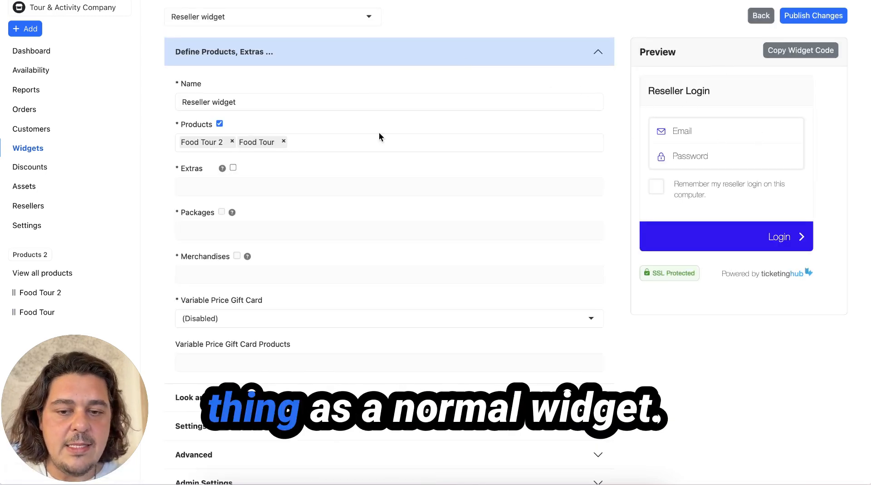
left_click(251, 391)
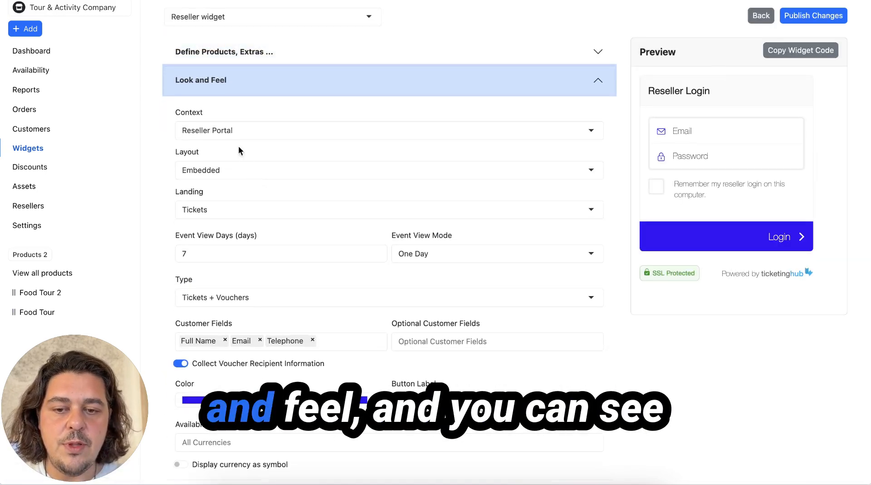
Step: Switch the widget context to Customer Checkout, then back to Reseller Portal
left_click(218, 131)
left_click(220, 150)
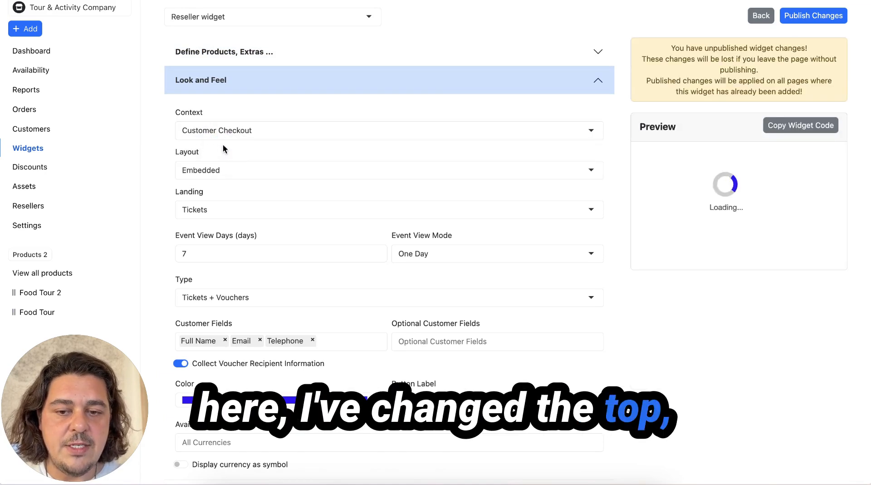
left_click(235, 135)
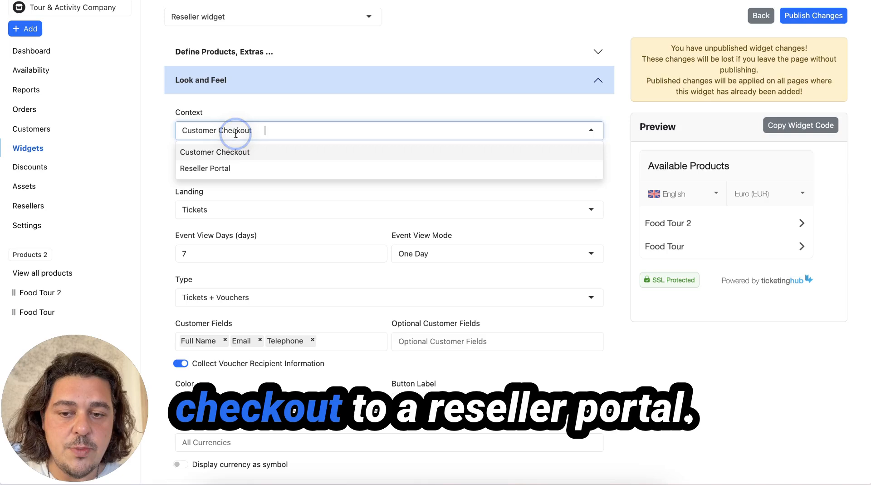
left_click(232, 165)
right_click(232, 164)
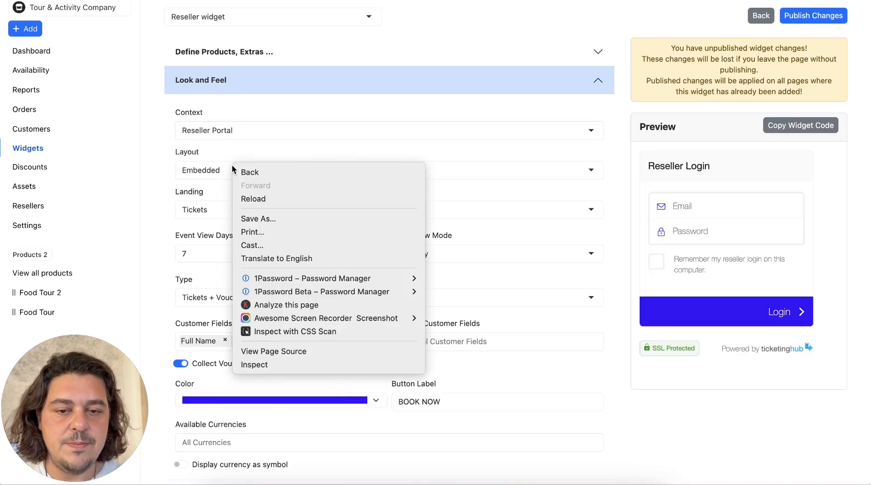
left_click(618, 168)
Step: Log into the reseller portal preview with the reseller's e-mail, keeping the login remembered
left_click(678, 206)
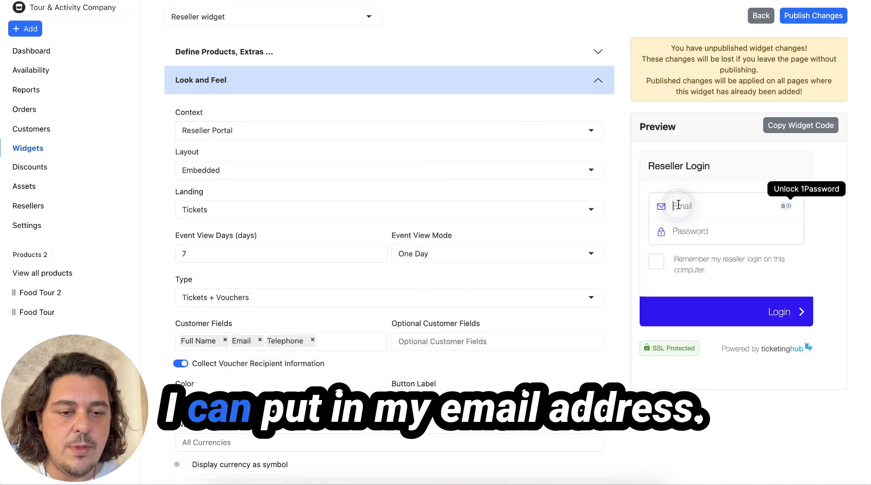
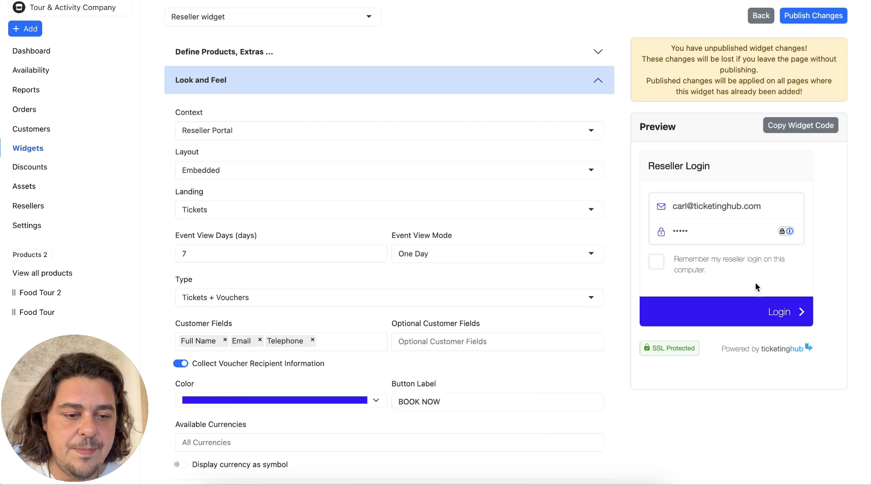
left_click(659, 263)
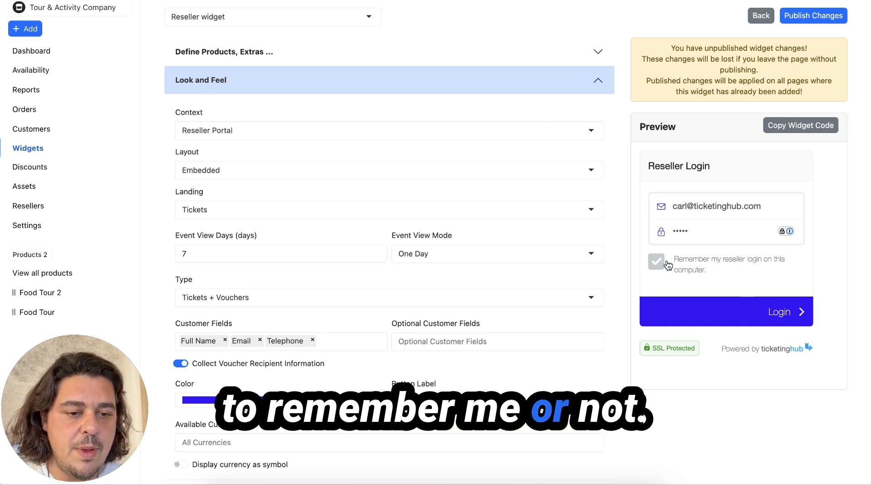
left_click(780, 311)
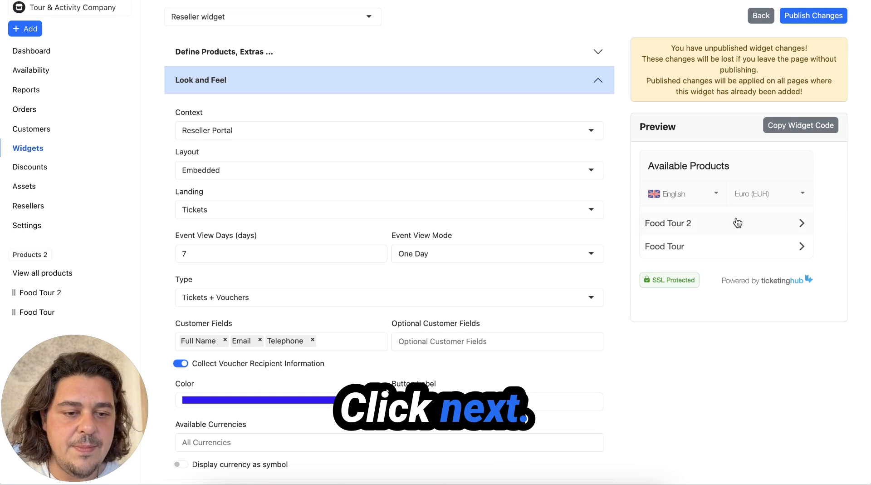
Step: Book one adult on Food Tour 2 for Friday 13 December at 11:00 and confirm the order
left_click(738, 222)
left_click(795, 232)
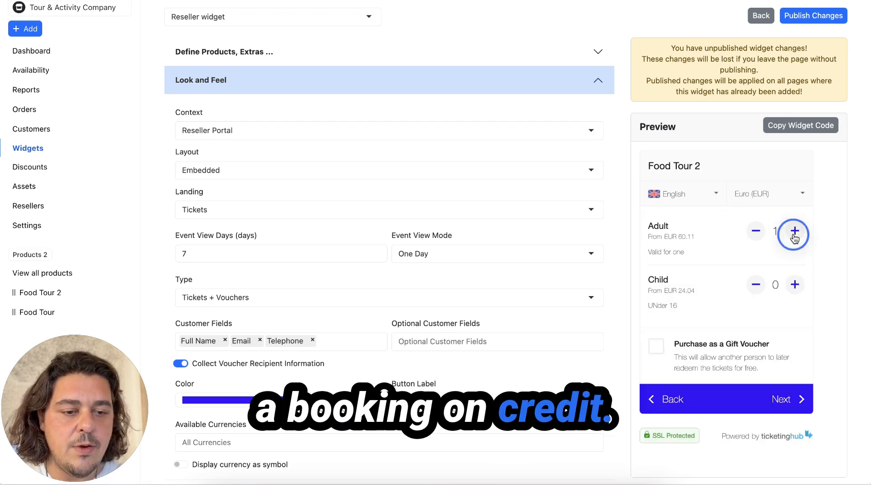
left_click(783, 391)
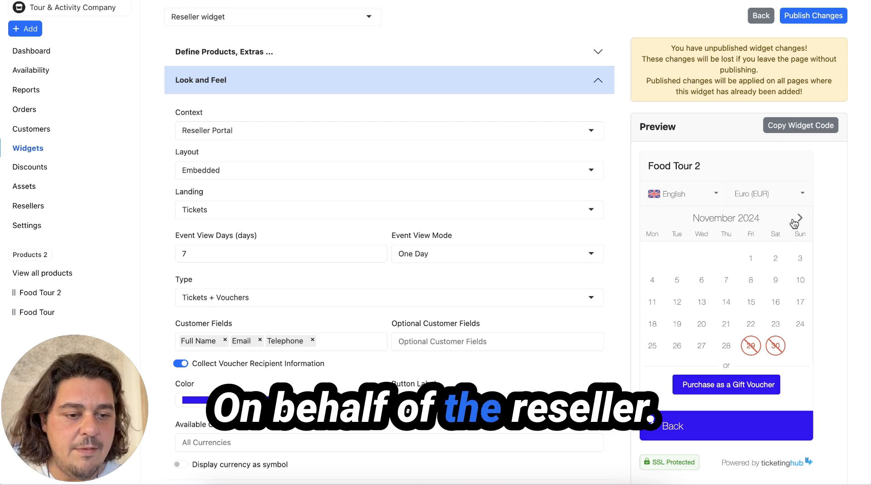
left_click(801, 218)
left_click(751, 301)
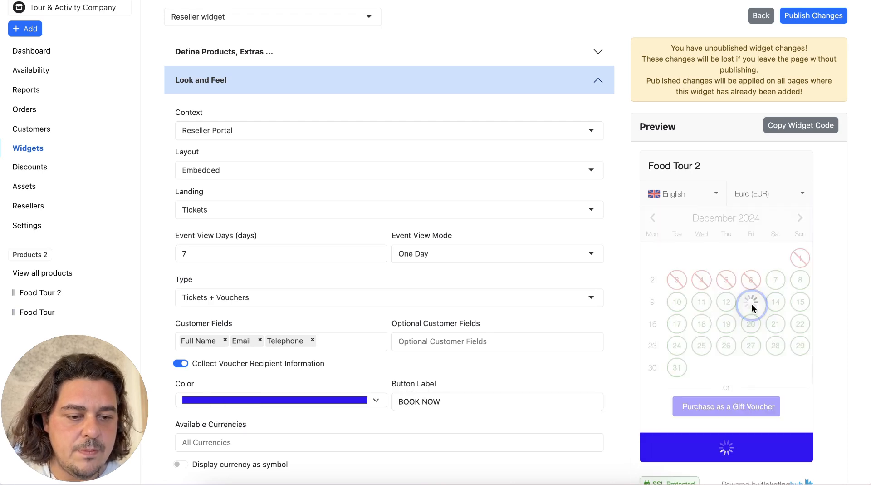
left_click(732, 290)
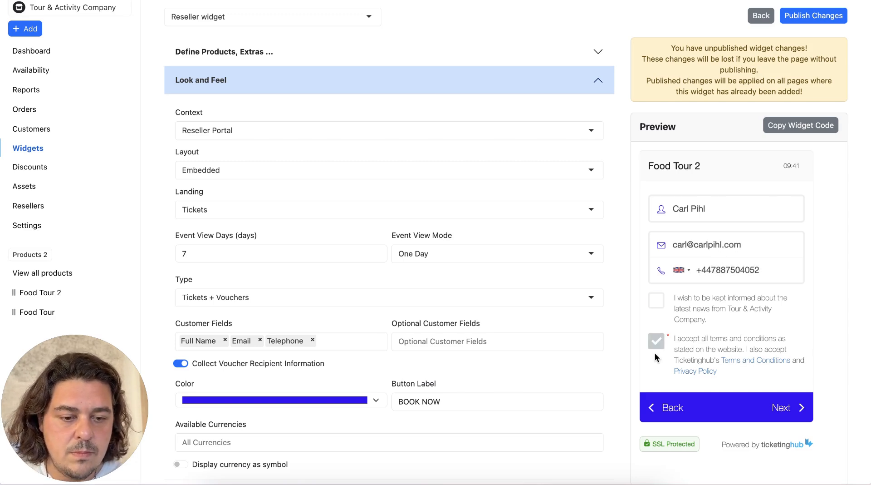
left_click(793, 412)
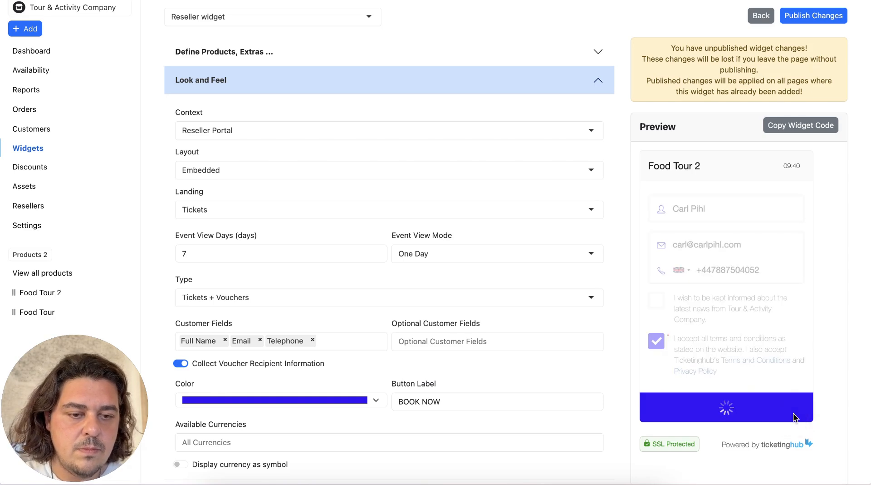
left_click(781, 296)
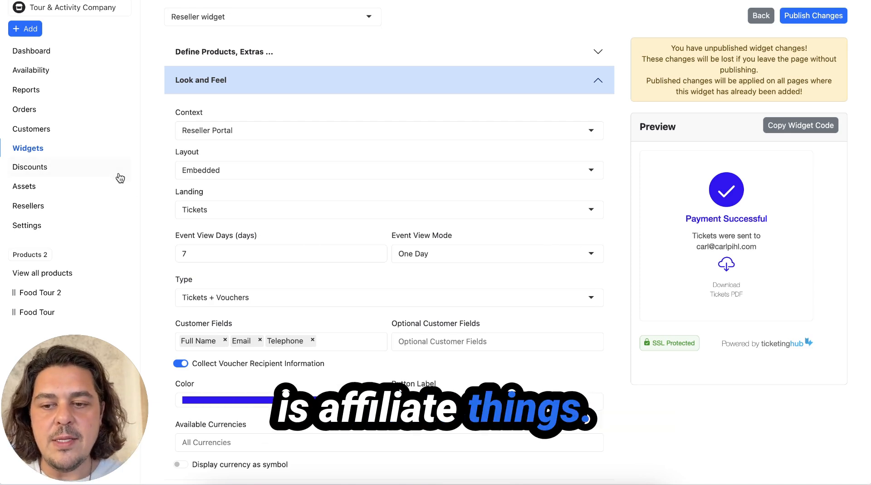
Step: Leave the widget editor for Resellers and start a new commission-based reseller
left_click(30, 208)
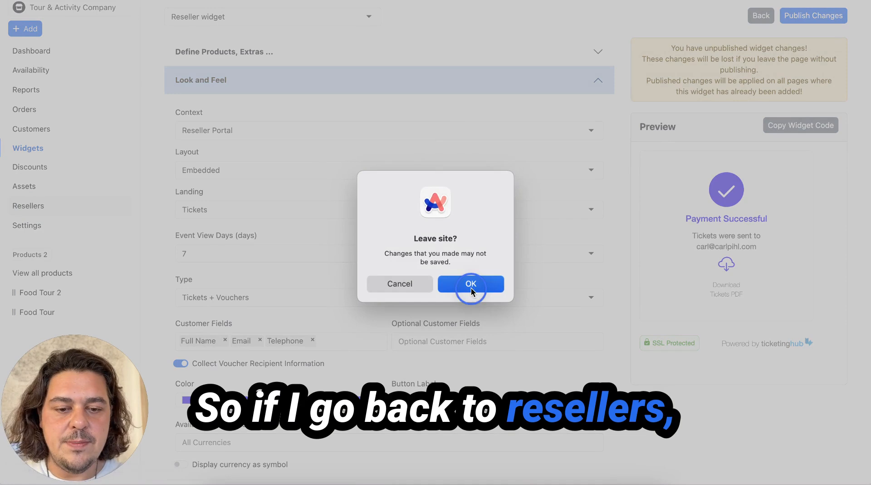
left_click(471, 285)
left_click(816, 19)
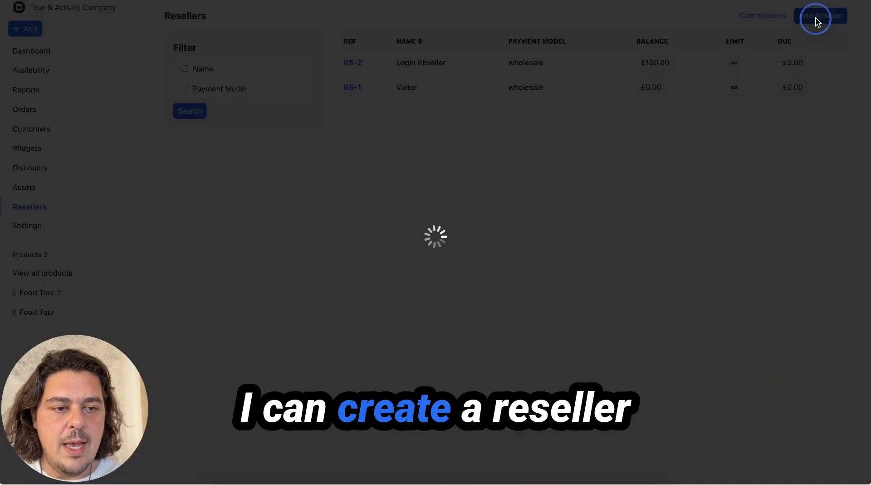
left_click(302, 110)
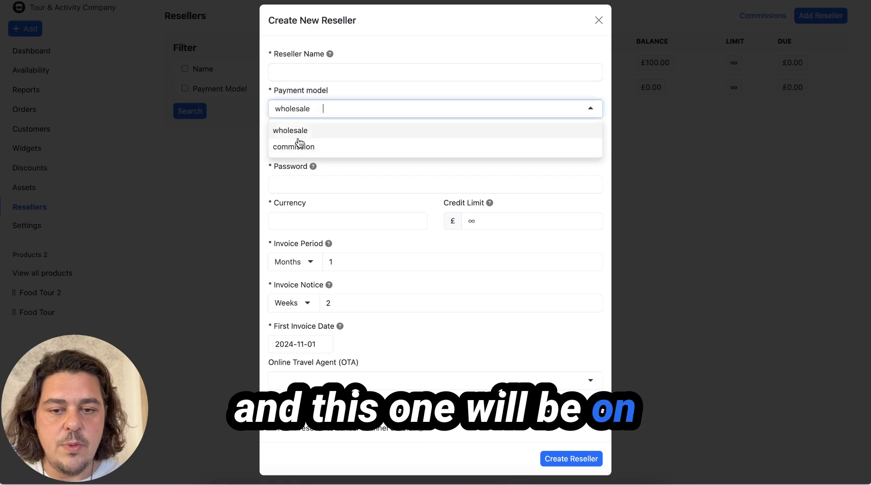
left_click(299, 144)
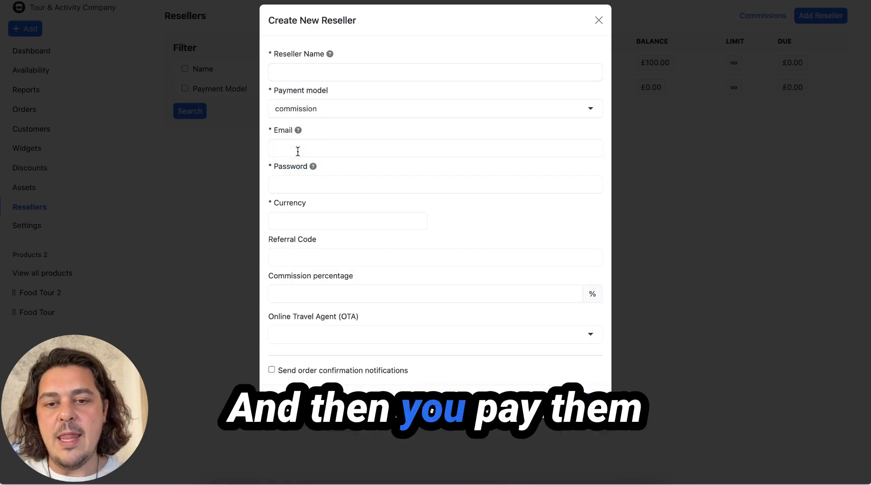
Step: Name the reseller 'Commission reseller' and enter its e-mail address
left_click(288, 78)
type("C")
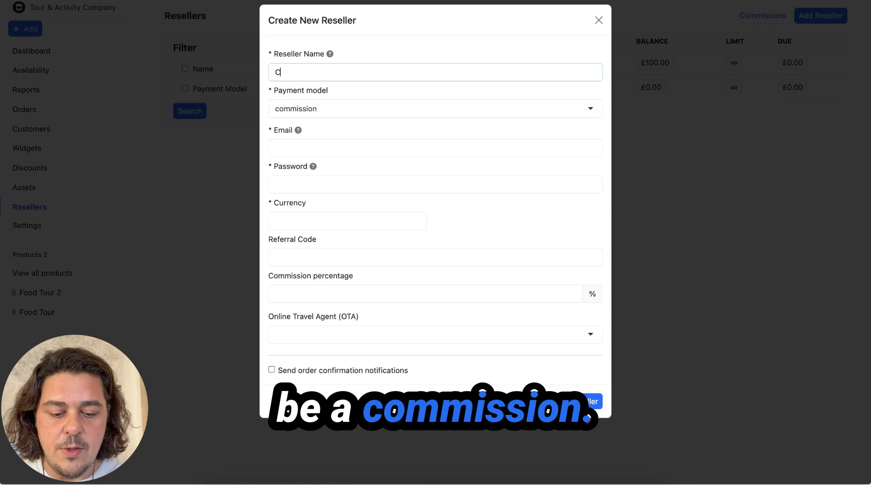
type("ommission reseller")
left_click(304, 149)
key("Tab")
Step: Set GBP currency and a 10% default commission, then create the reseller
left_click(292, 220)
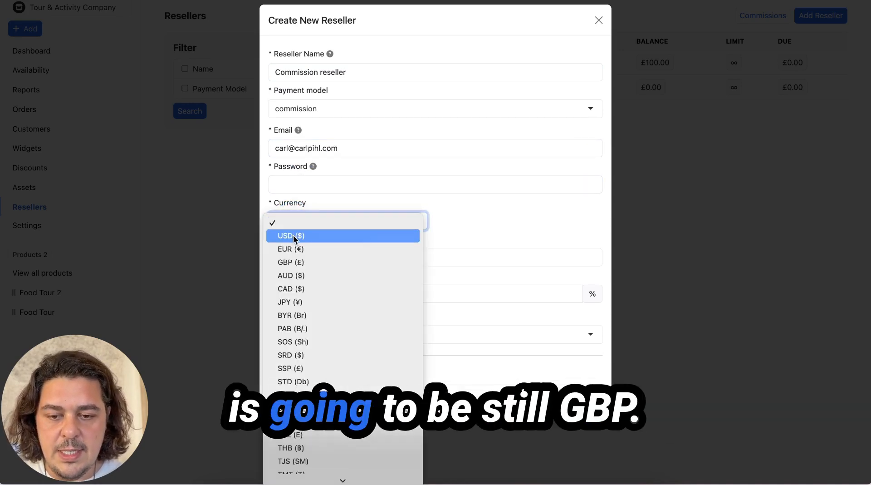
left_click(321, 260)
left_click(310, 257)
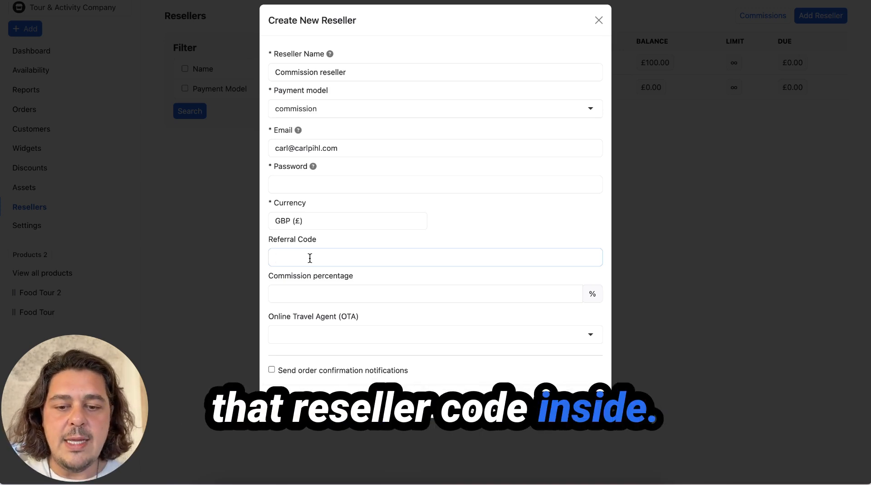
left_click(323, 293)
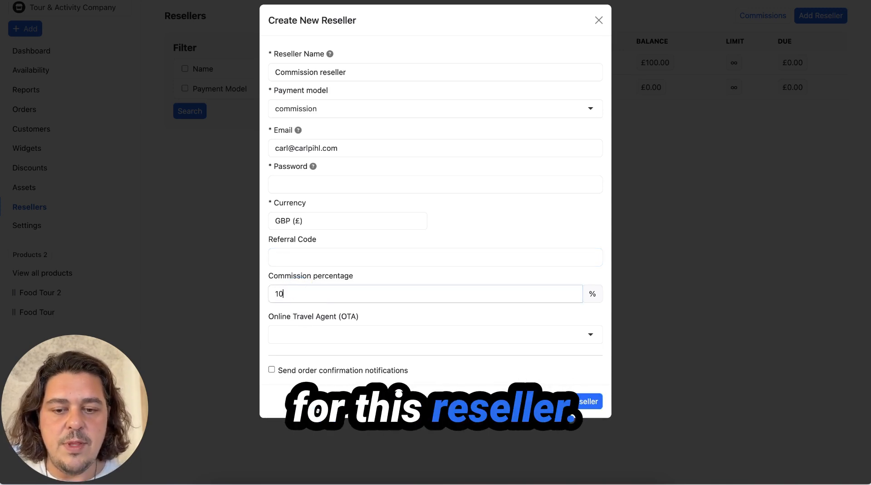
left_click(301, 336)
left_click(380, 300)
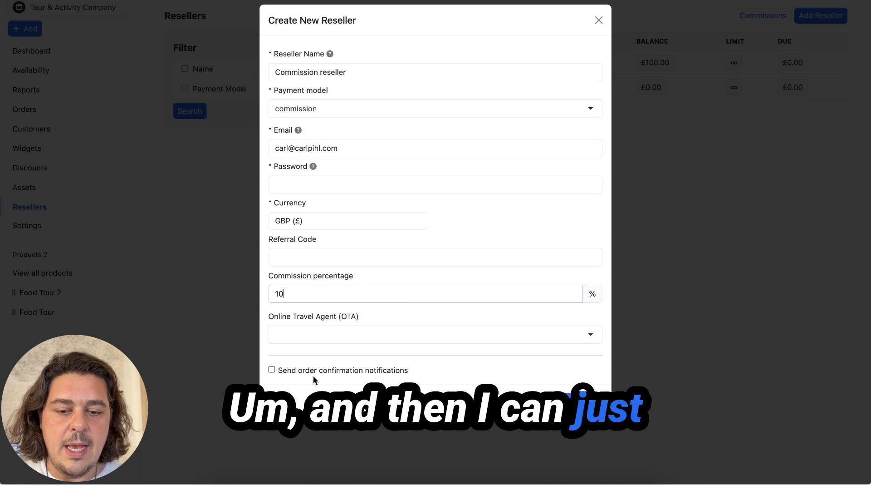
left_click(585, 402)
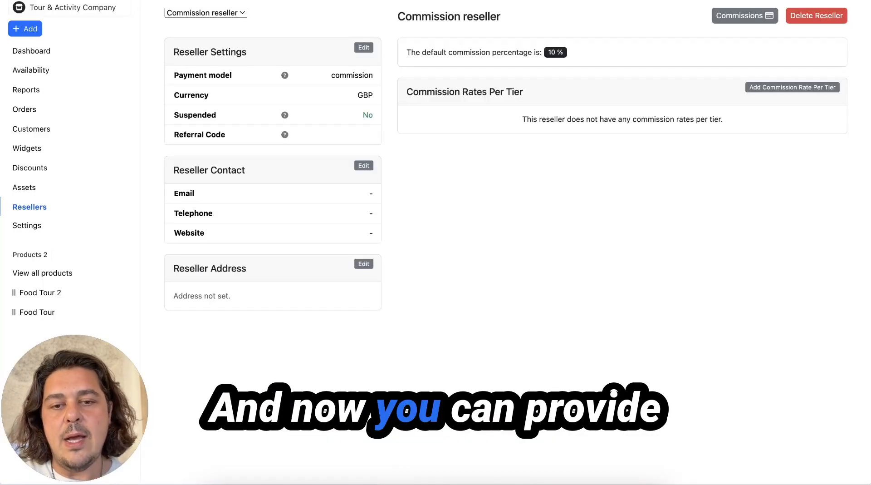